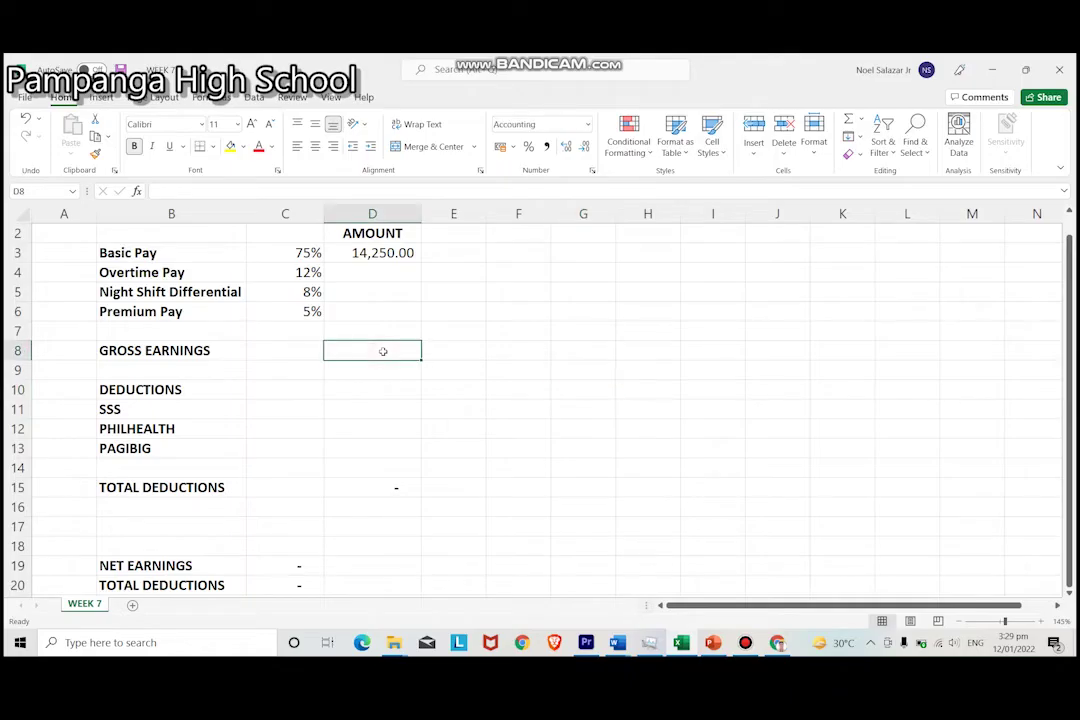
Compute gross earnings in D8 as =D3/C3, giving 19,000.00.
left_click(198, 350)
left_click(371, 350)
type("=")
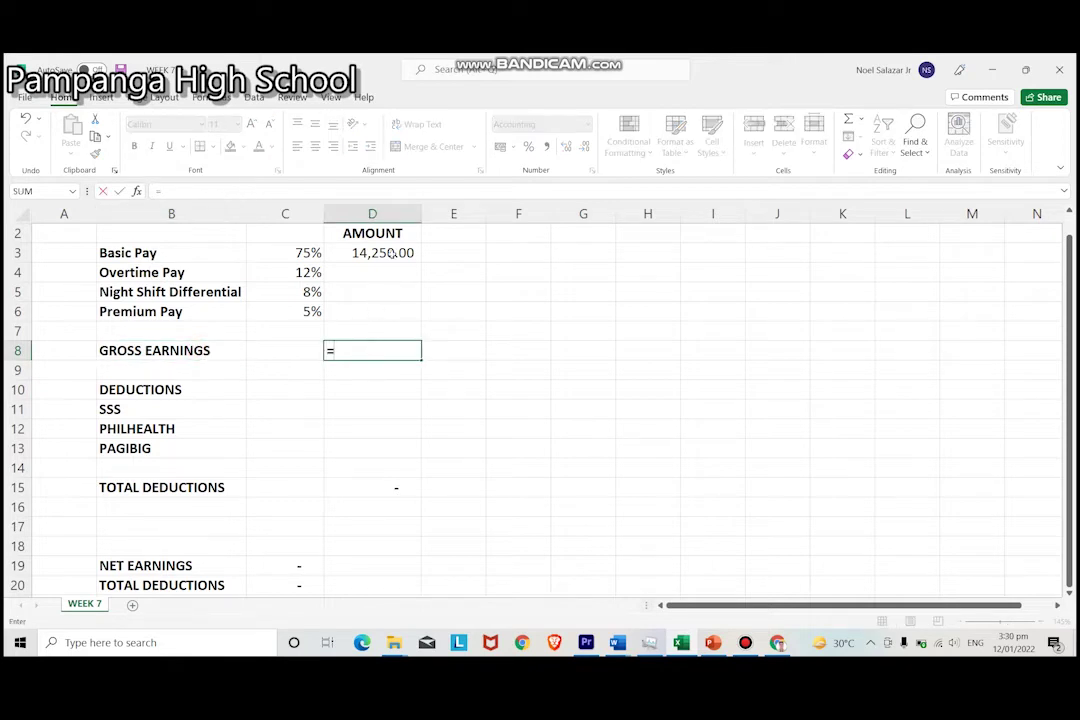
left_click(393, 254)
type("/")
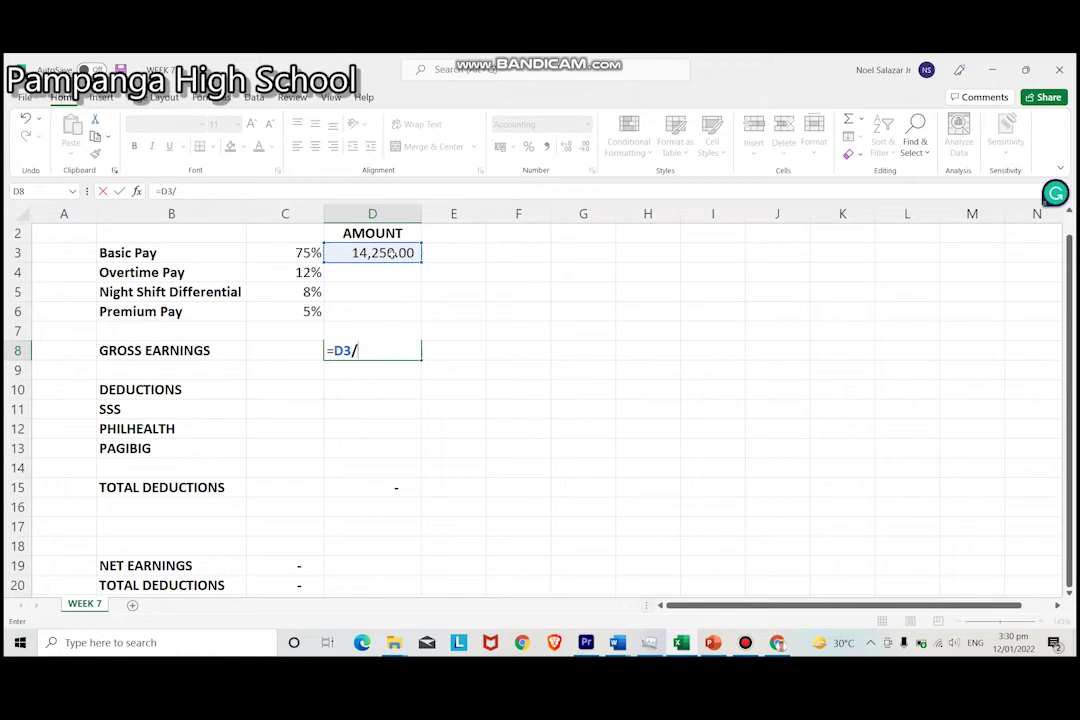
left_click(285, 253)
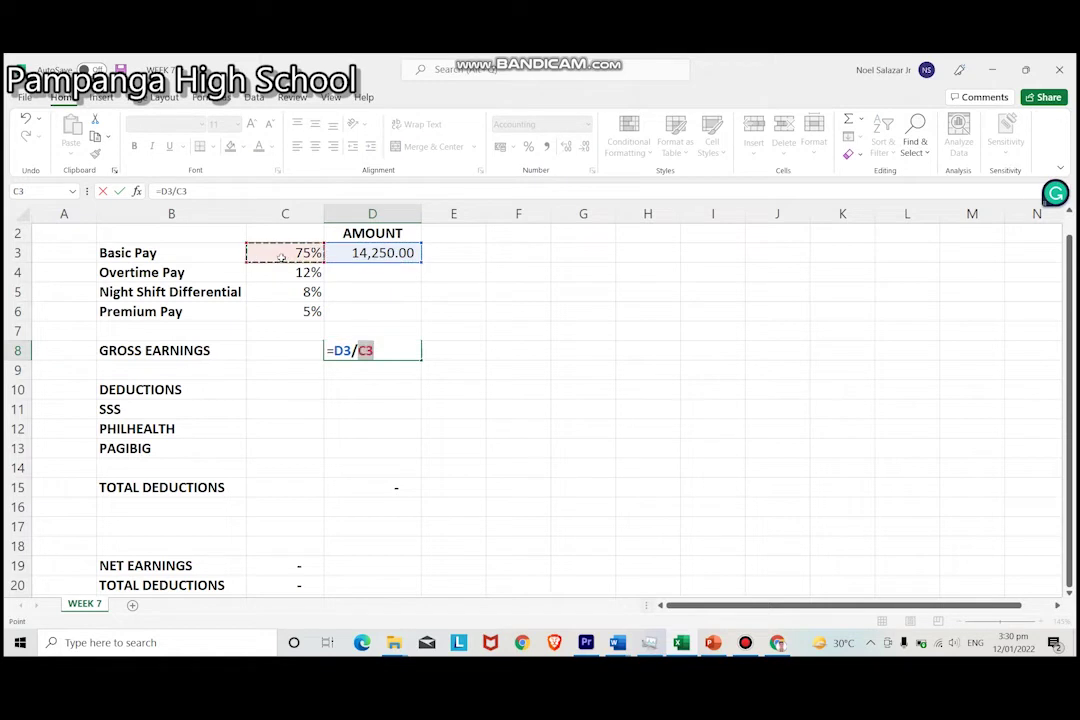
key("Return")
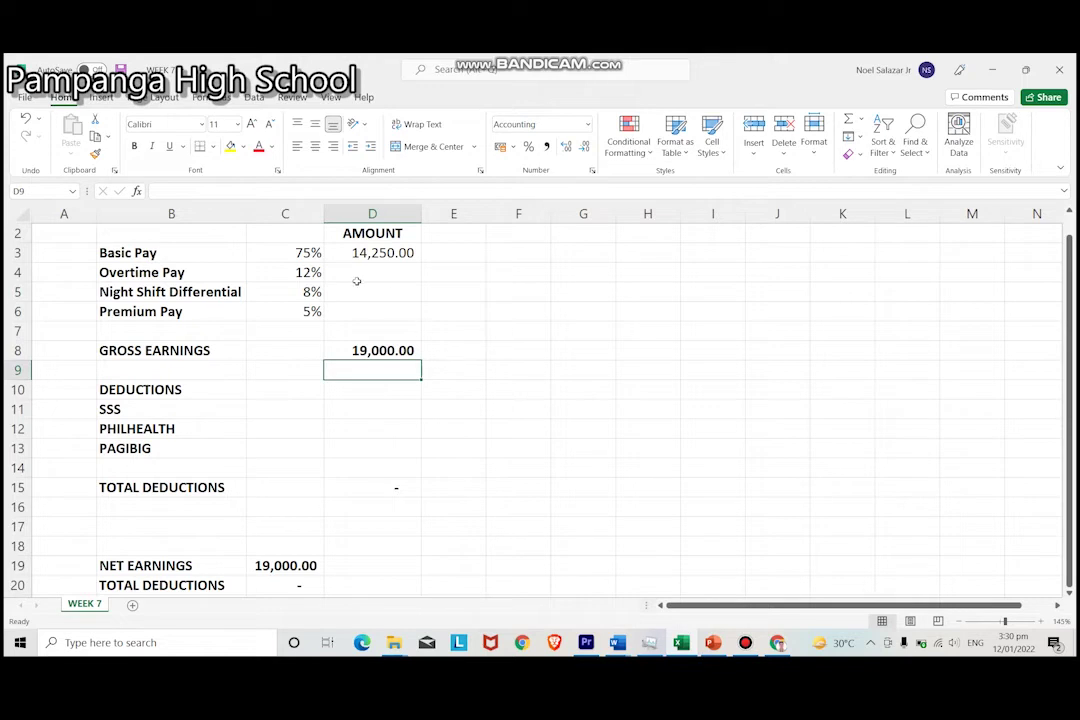
Calculate overtime pay in D4 as =D8*C4, giving 2,280.00.
left_click(306, 272)
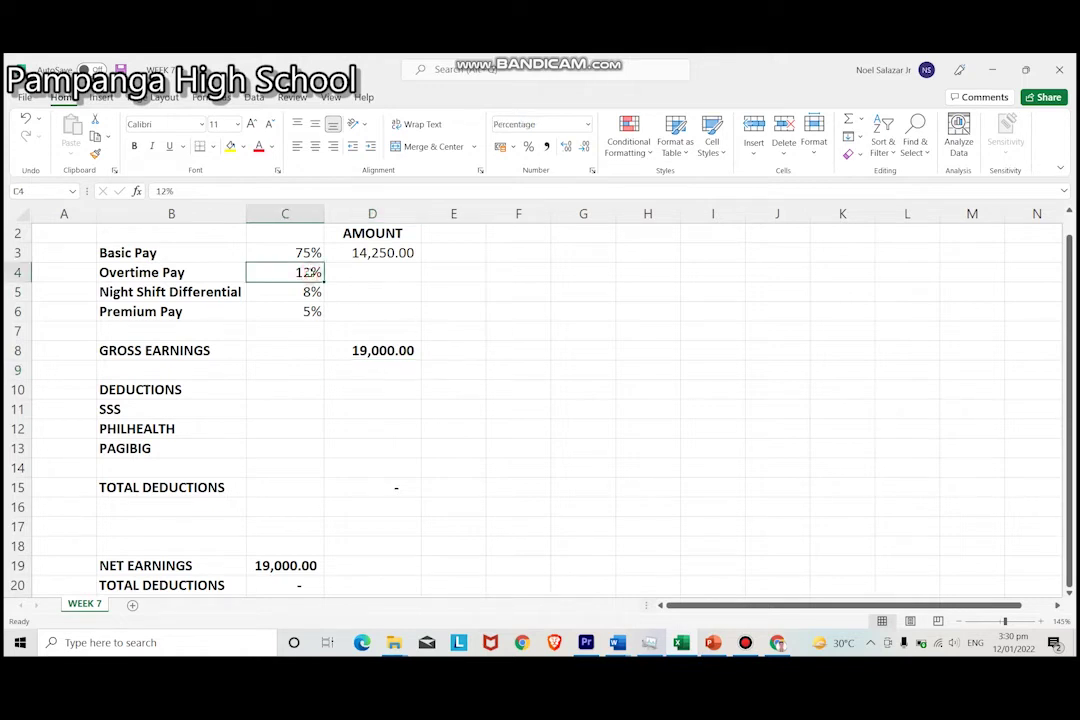
left_click(394, 273)
type("=")
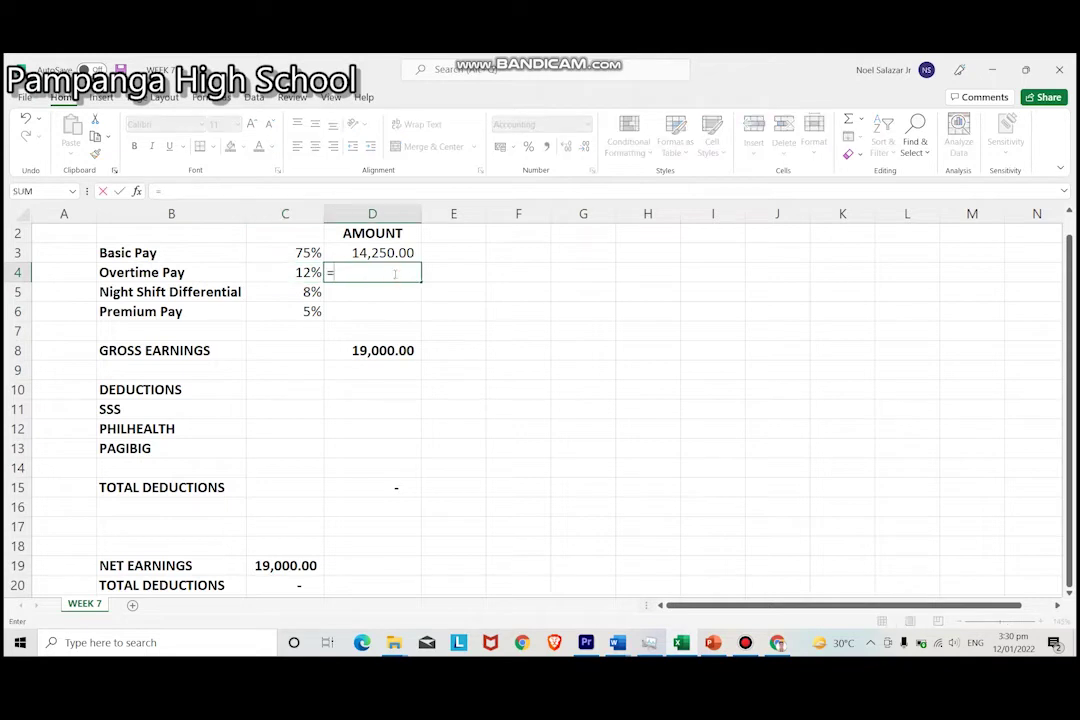
left_click(397, 350)
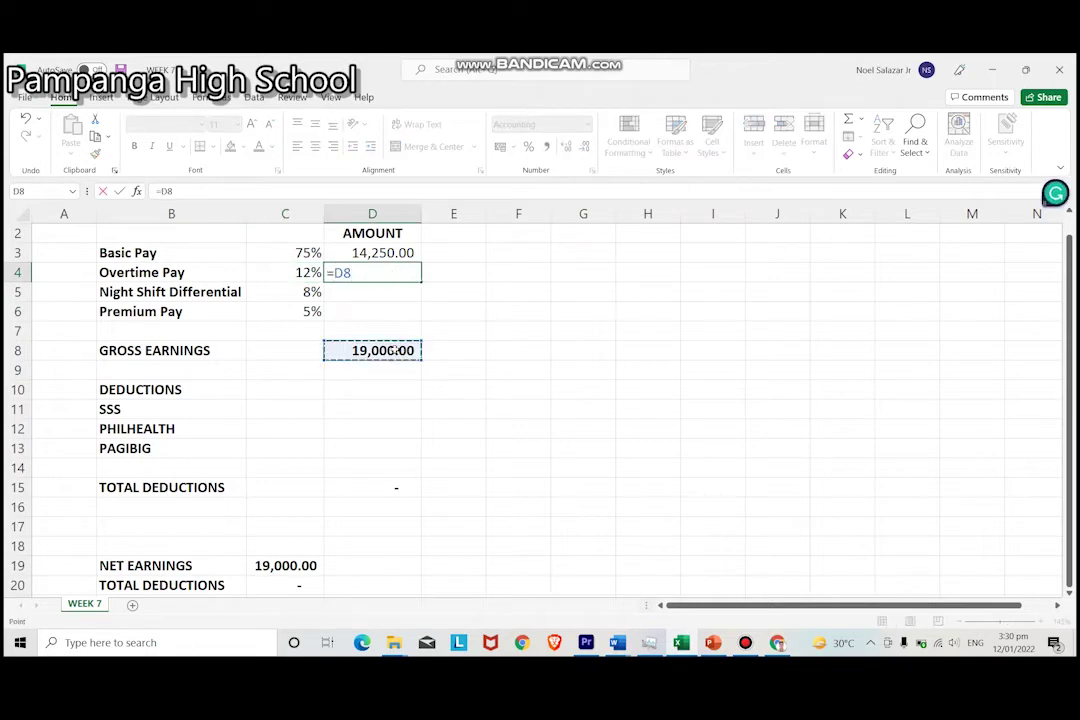
type("*")
left_click(303, 273)
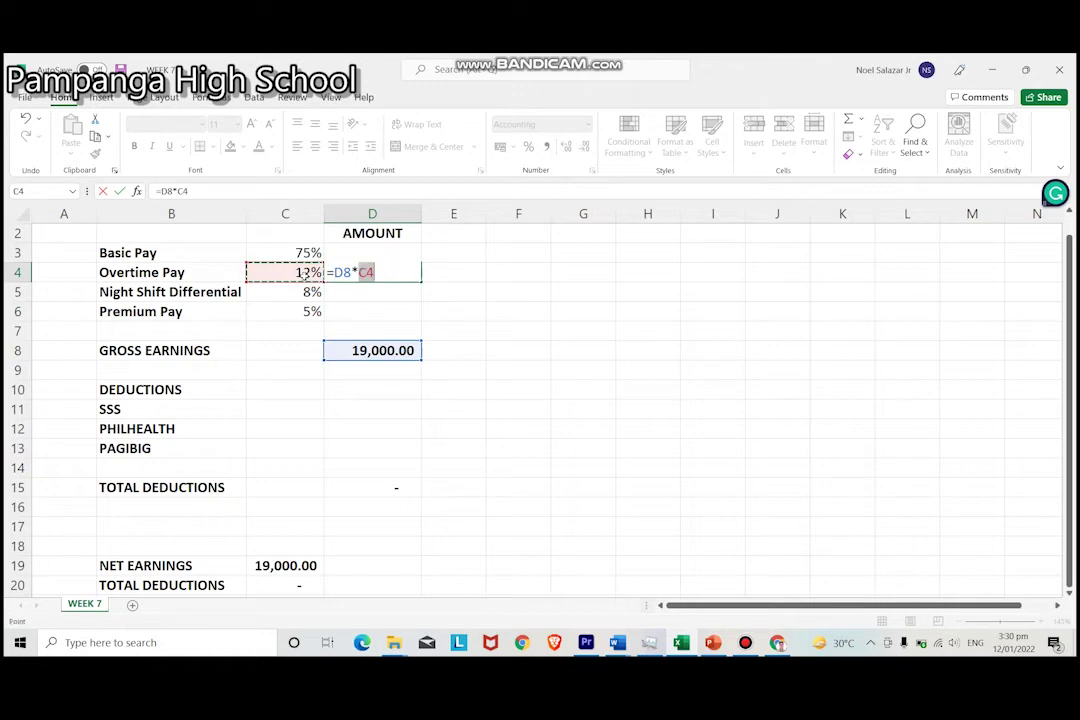
key("Return")
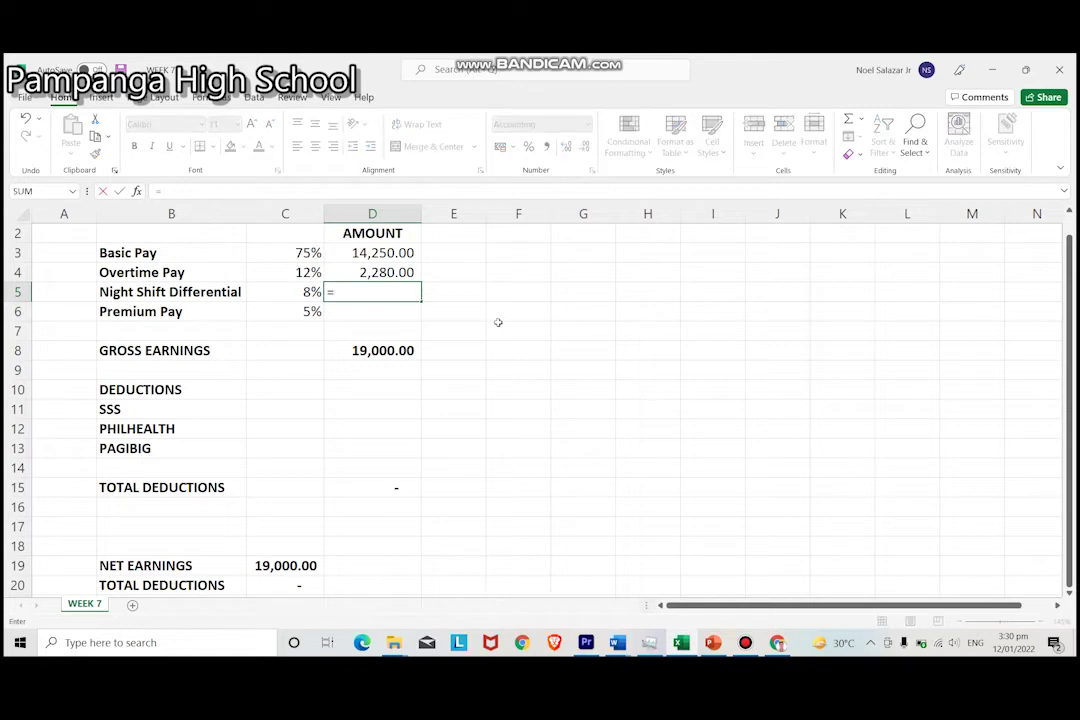
Fill D5 and D6 with =D8*C5 and =D8*C6 (night shift 1,520.00, premium 950.00).
type("=")
left_click(397, 347)
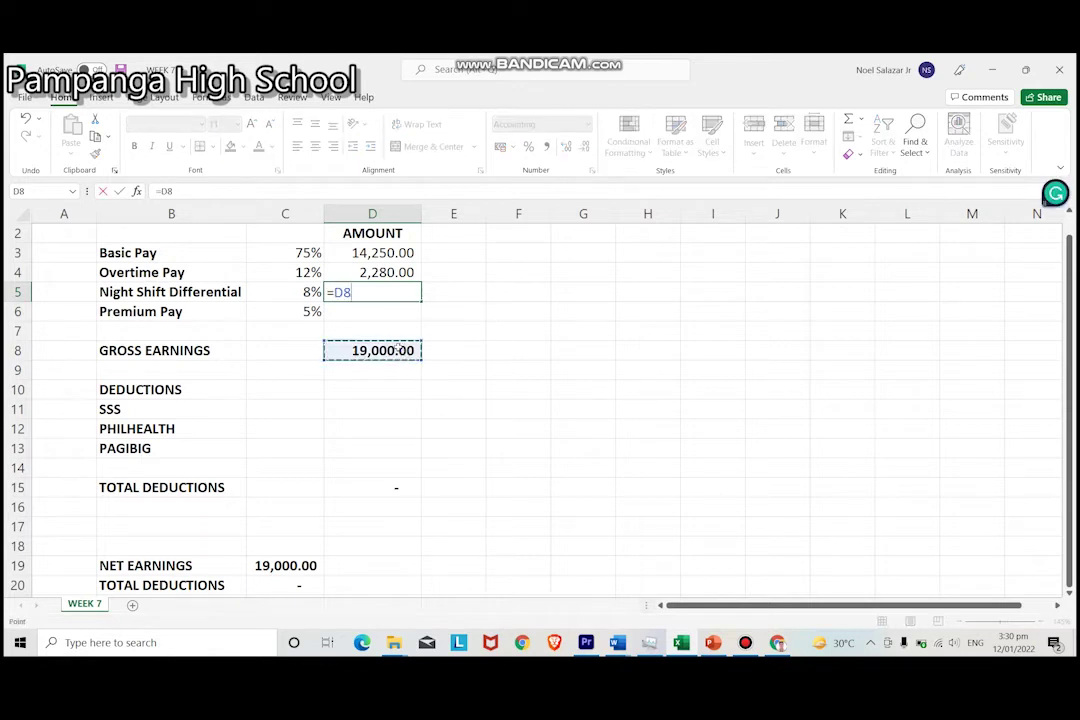
type("*")
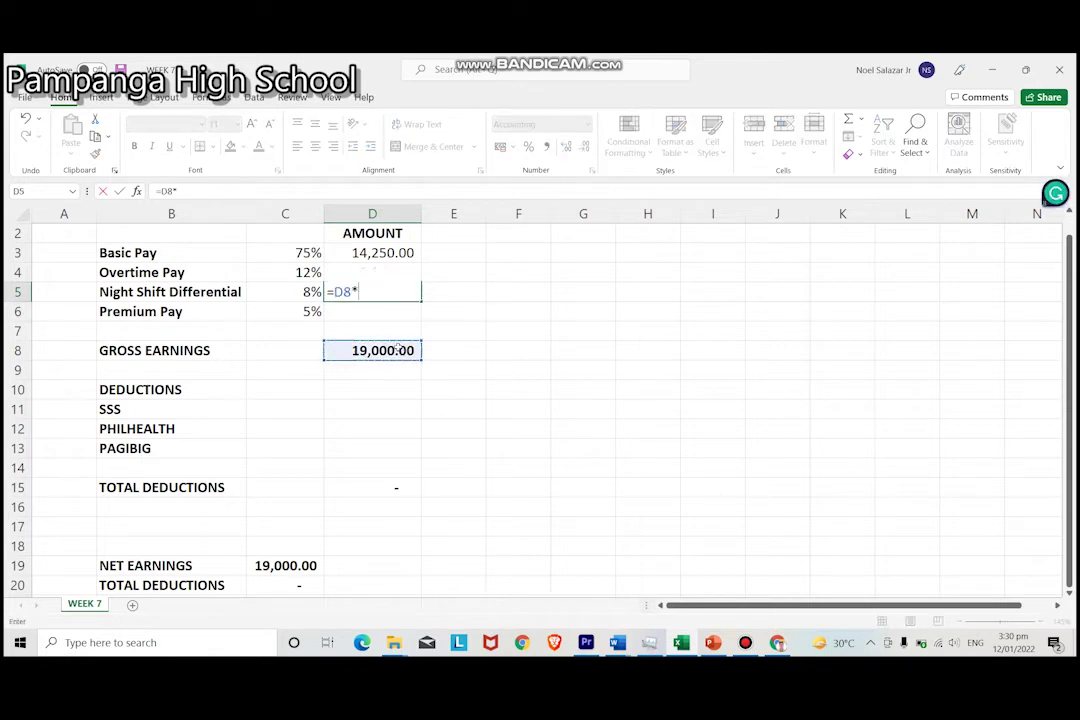
left_click(306, 292)
key("Return")
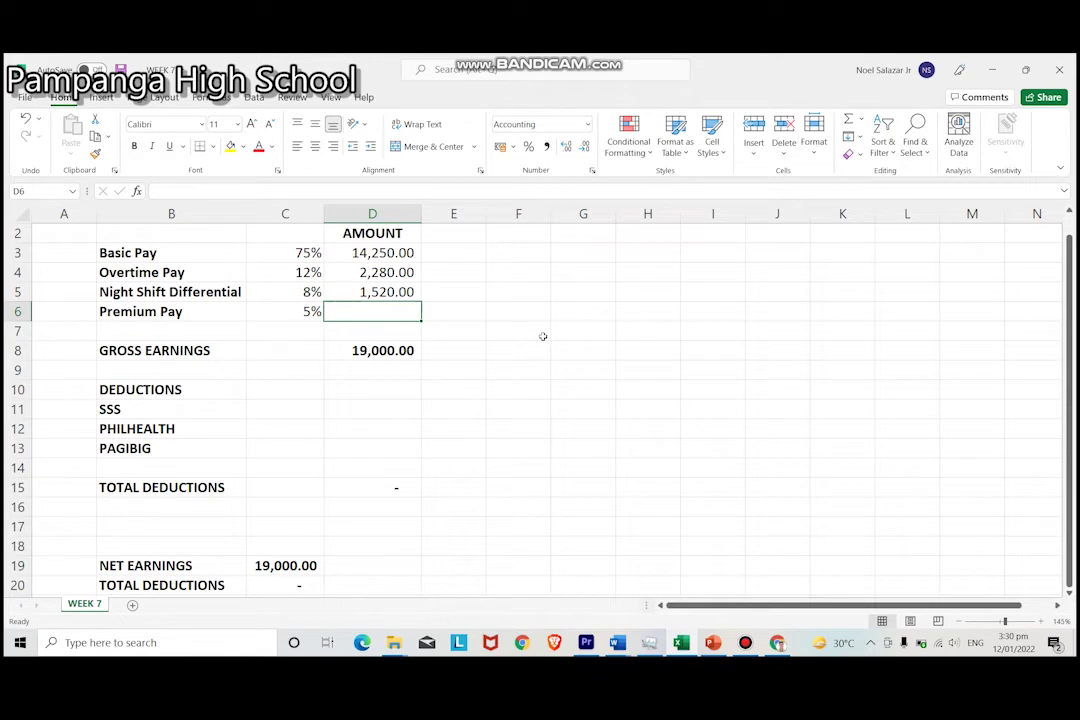
type("=")
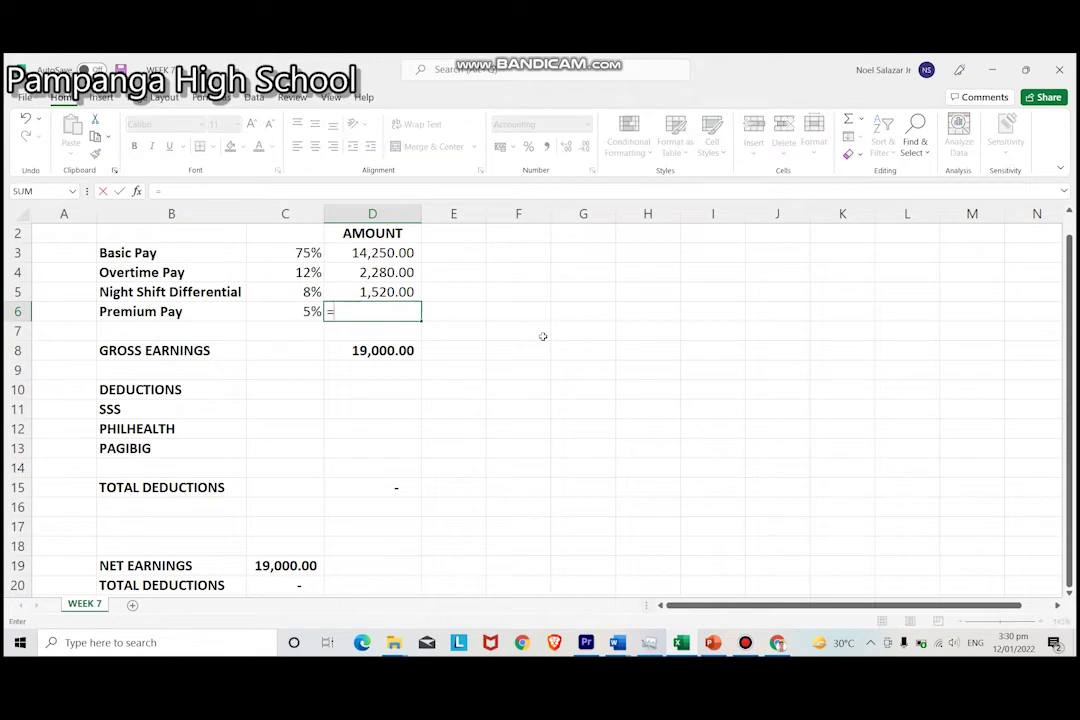
left_click(403, 350)
type("*")
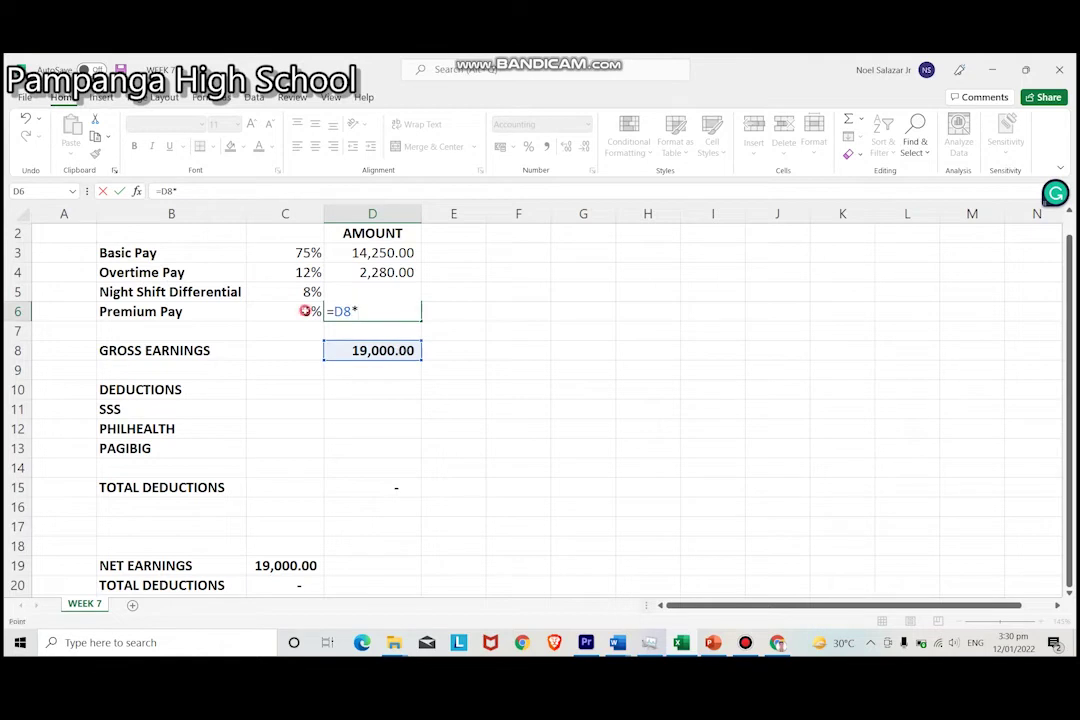
left_click(307, 311)
key("Return")
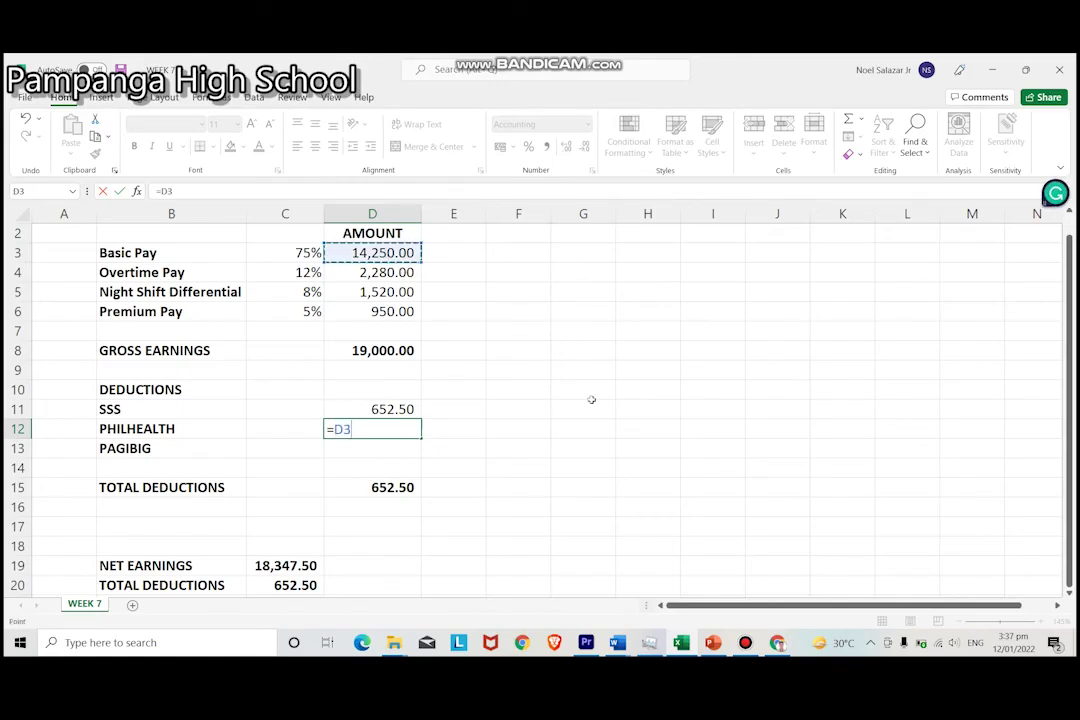
Finish the PhilHealth formula in D12 as =D3*0.035/2, giving 249.38.
type("/")
key("BackSpace")
type("*")
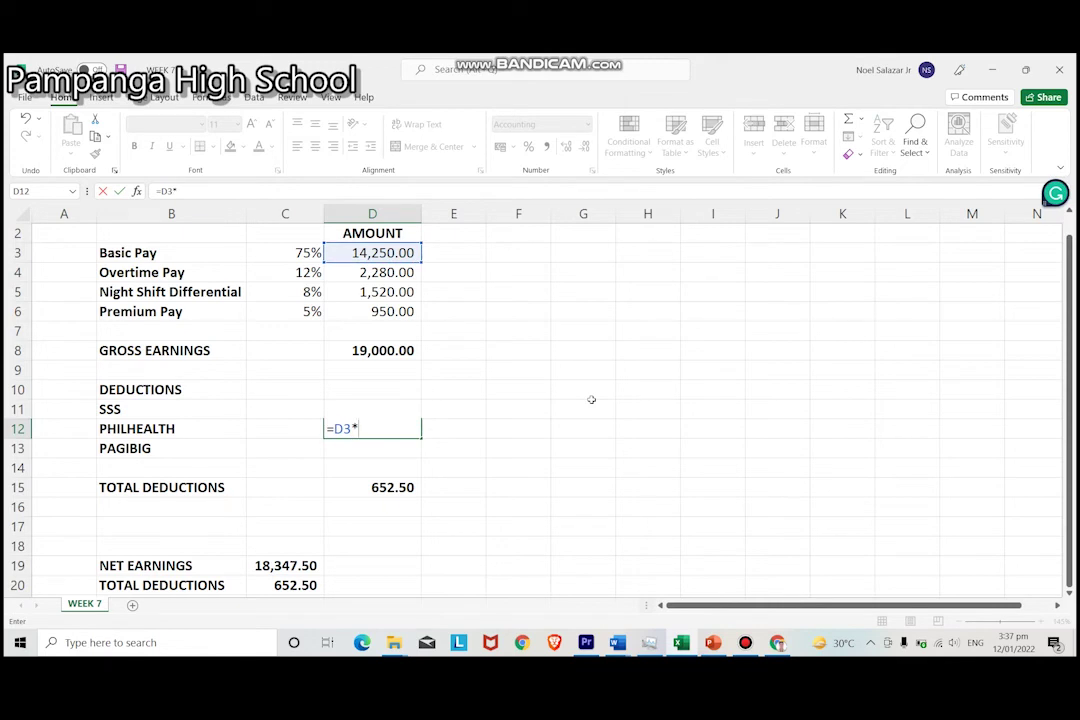
type("0.035/2")
key("Return")
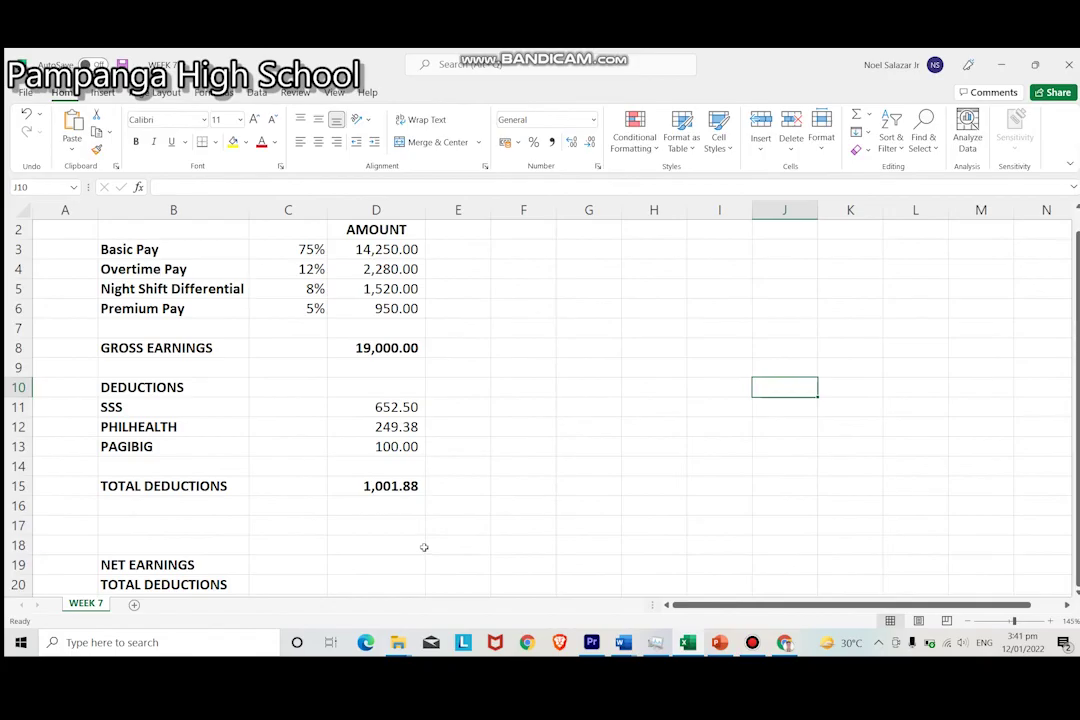
Enter net earnings in C19 as =D8-D15, giving 17,998.13.
left_click(289, 564)
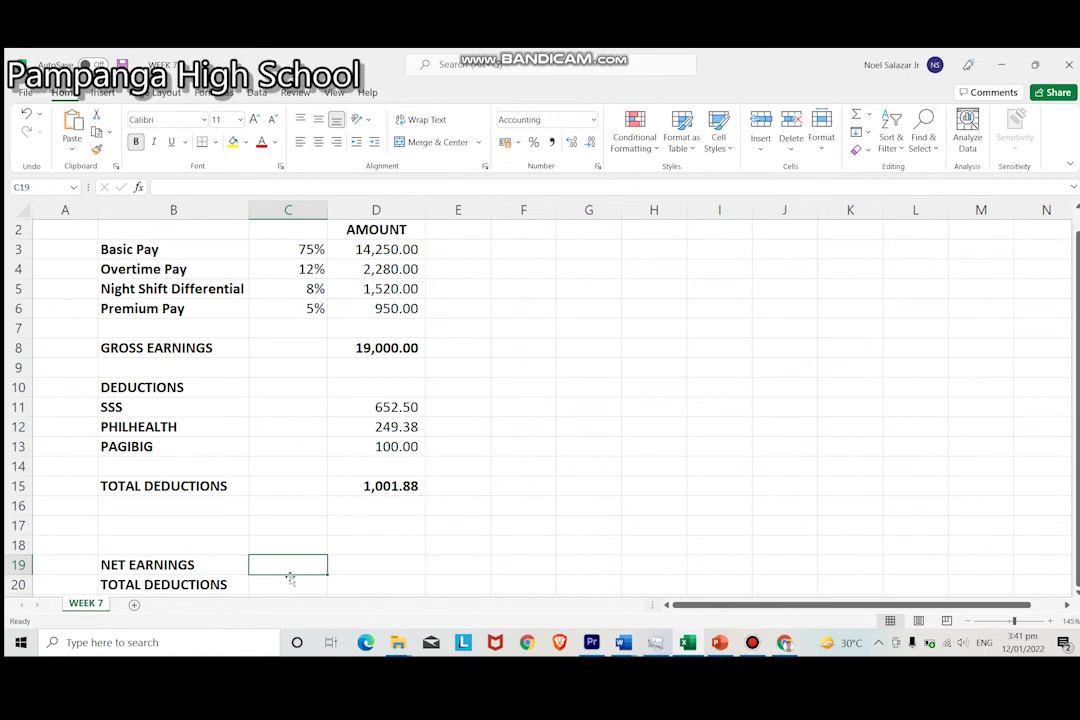
type("=")
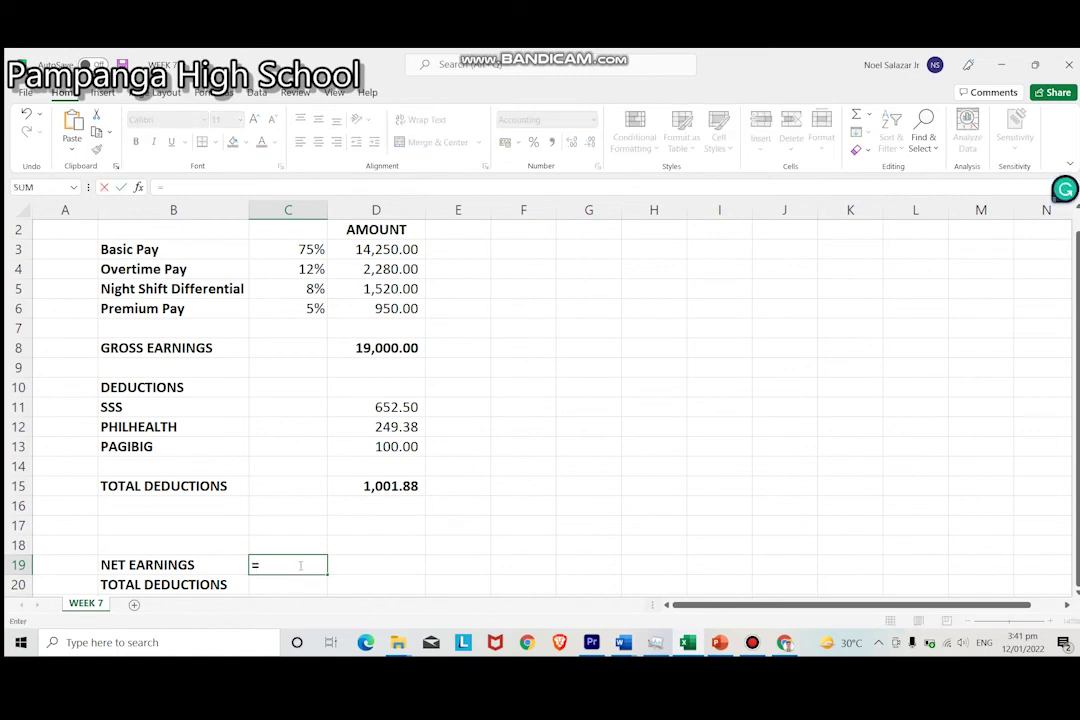
left_click(385, 347)
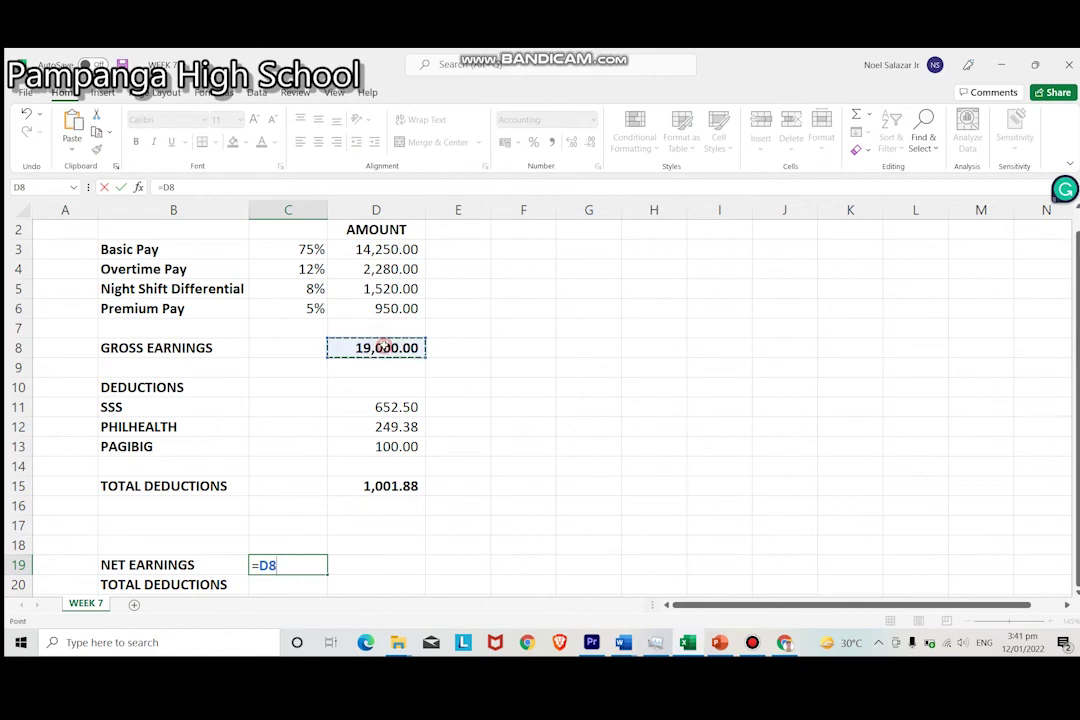
type("-")
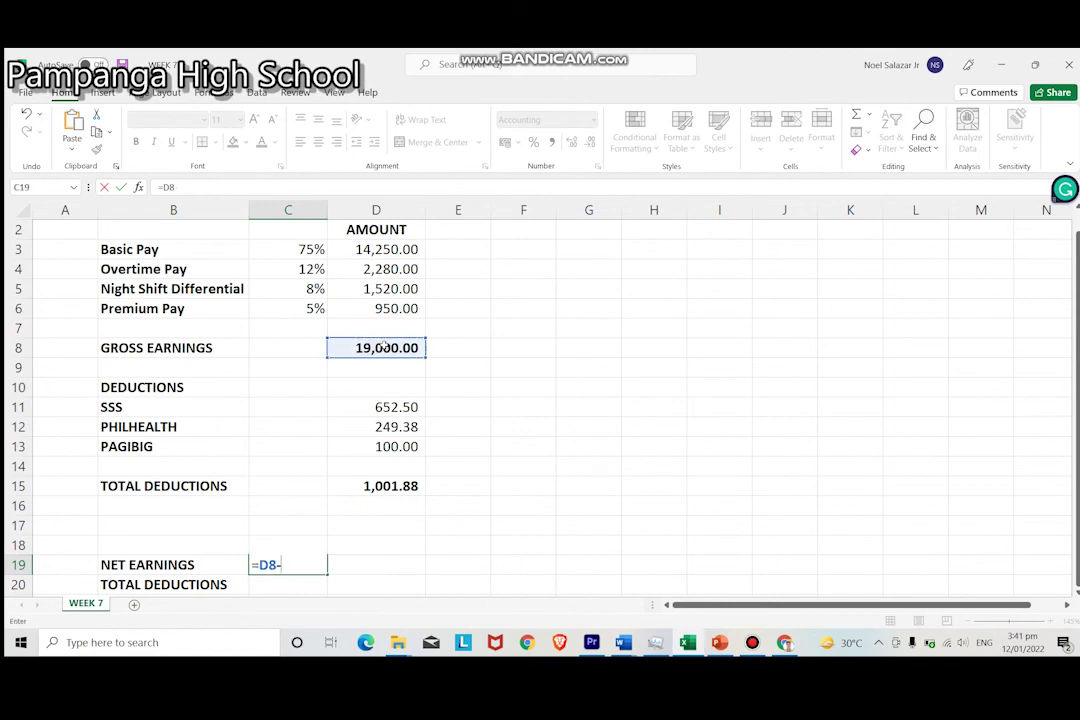
left_click(395, 485)
key("Return")
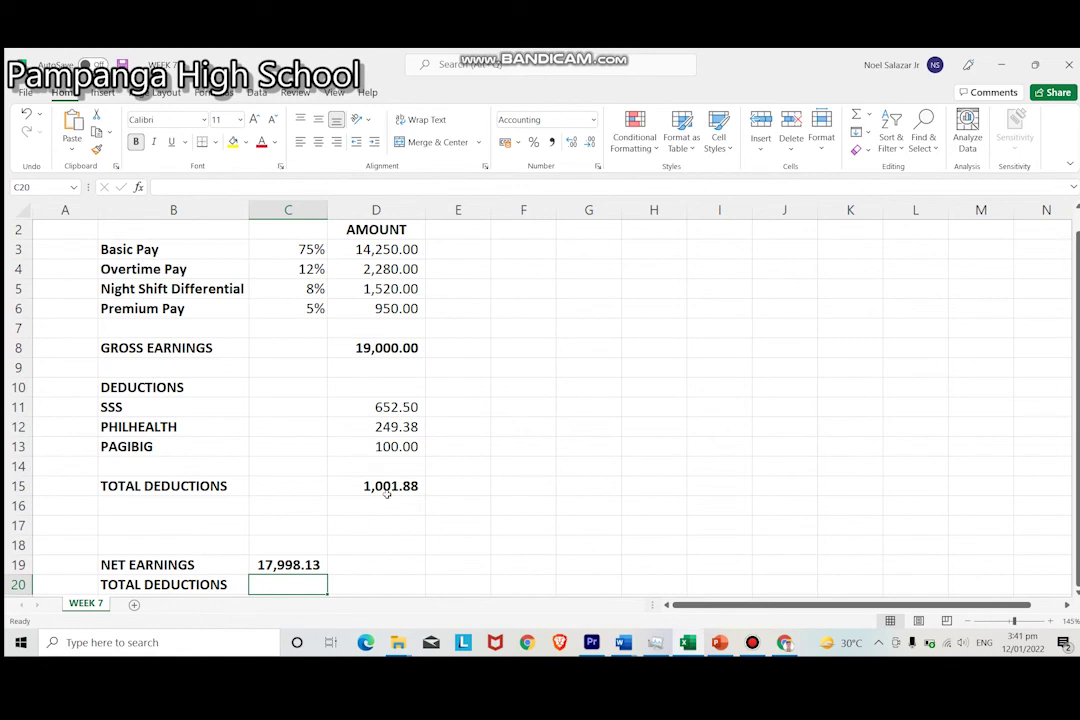
Link C20 to total deductions with =D15, verify D15's SUM, and select B19:C20.
type("=")
left_click(399, 483)
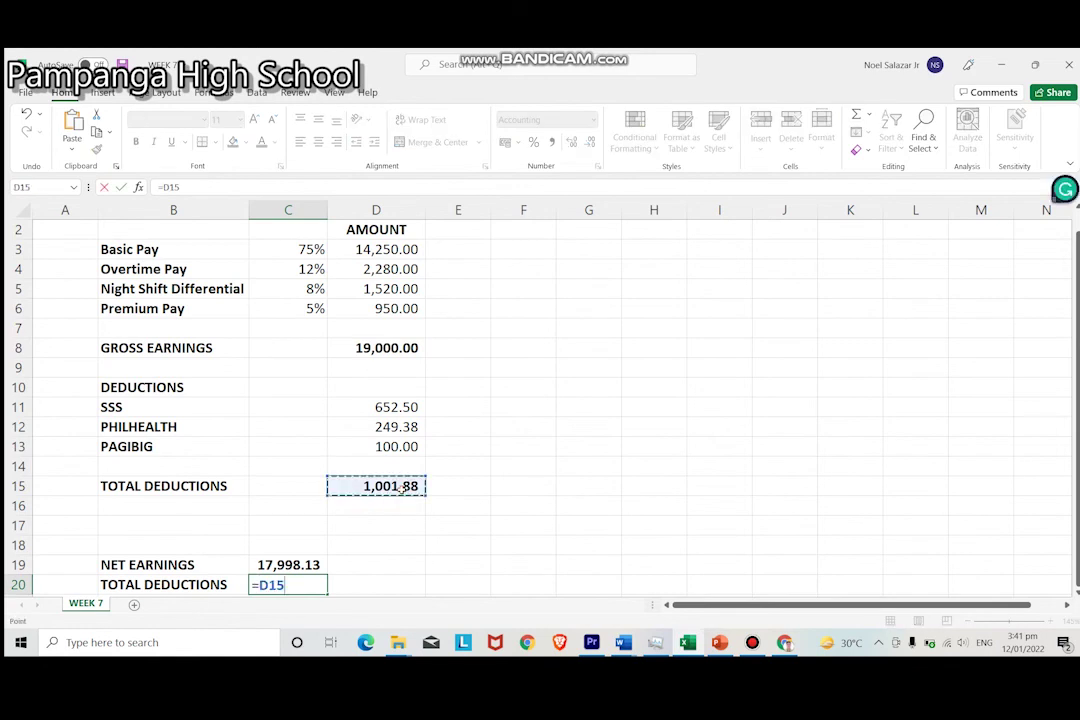
key("Return")
double_click(392, 467)
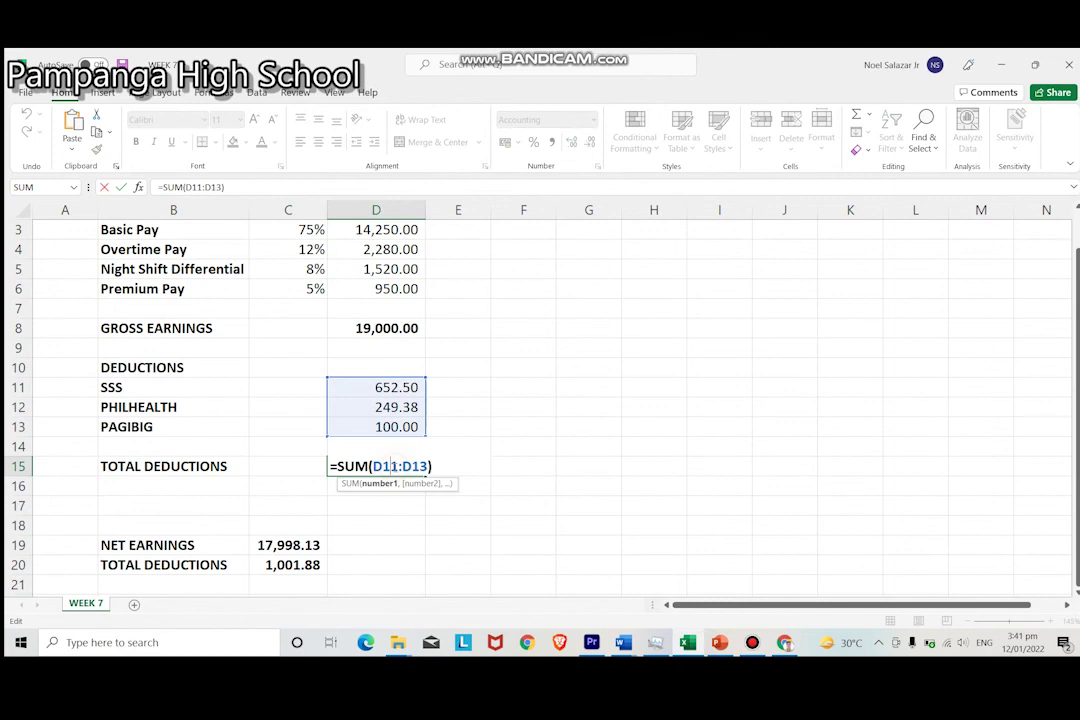
left_click(432, 540)
scroll(432, 538, "up", 1)
scroll(432, 538, "down", 2)
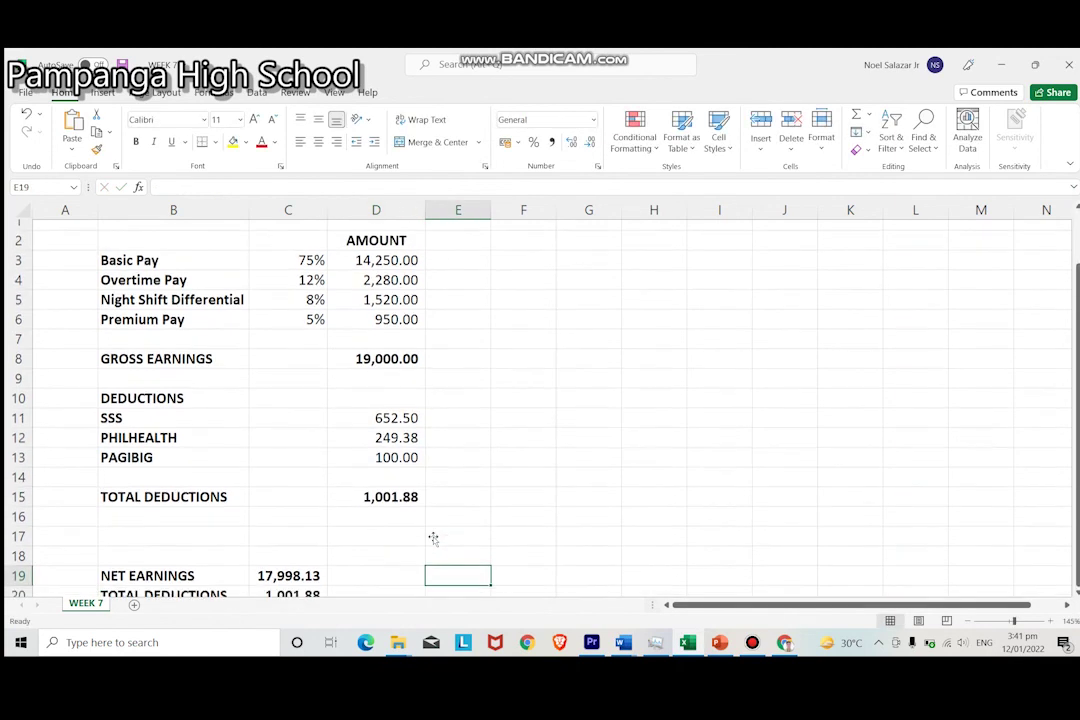
left_click_drag(189, 530, 292, 545)
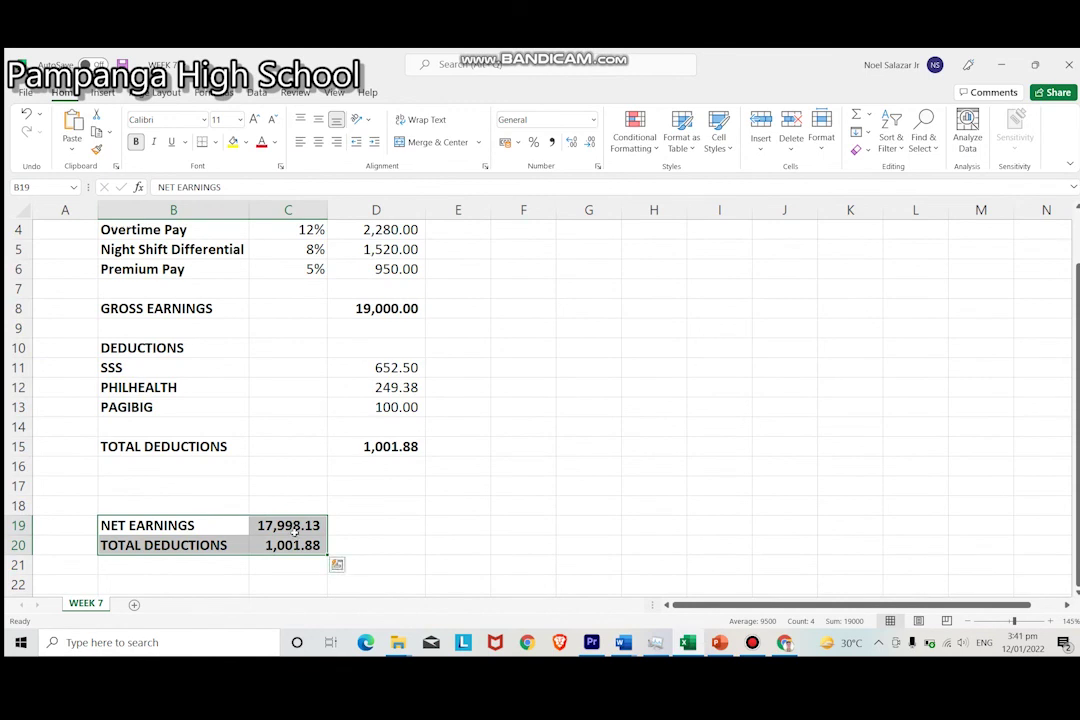
Insert a pie chart of the selected data from Recommended Charts.
left_click(108, 93)
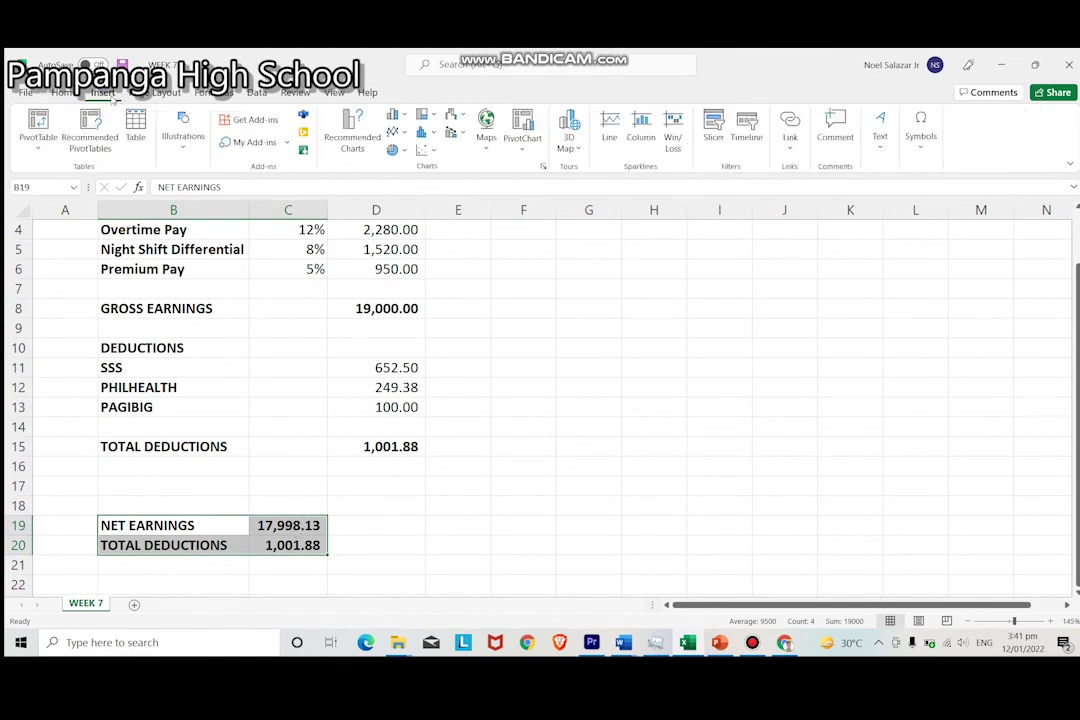
left_click(543, 169)
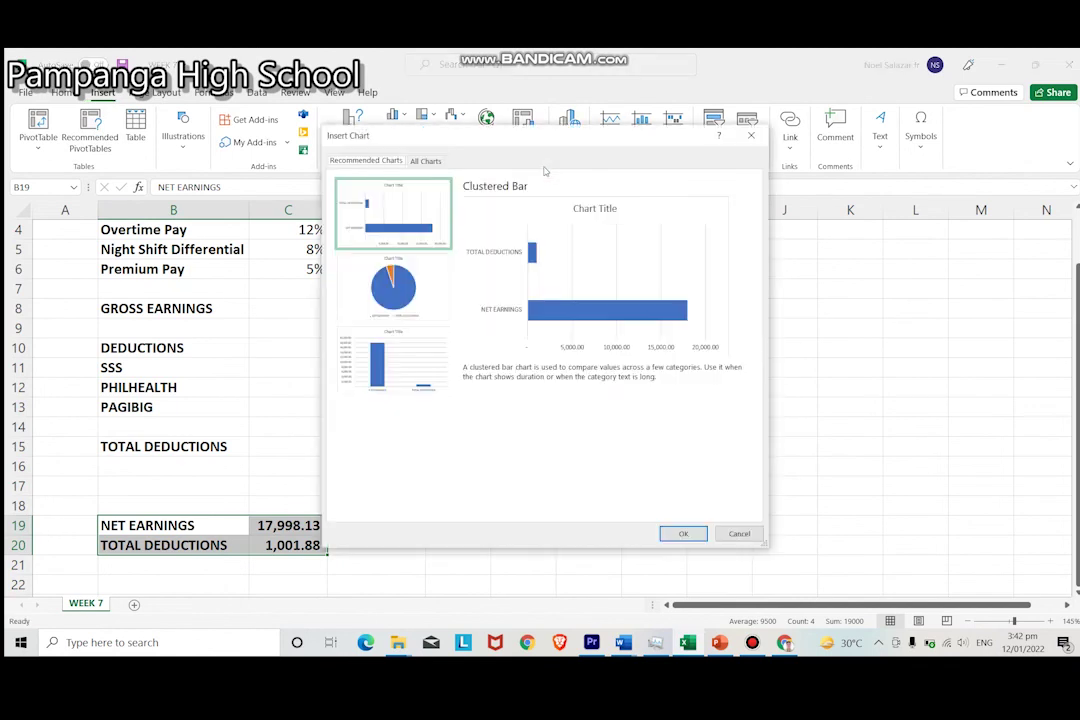
left_click(408, 293)
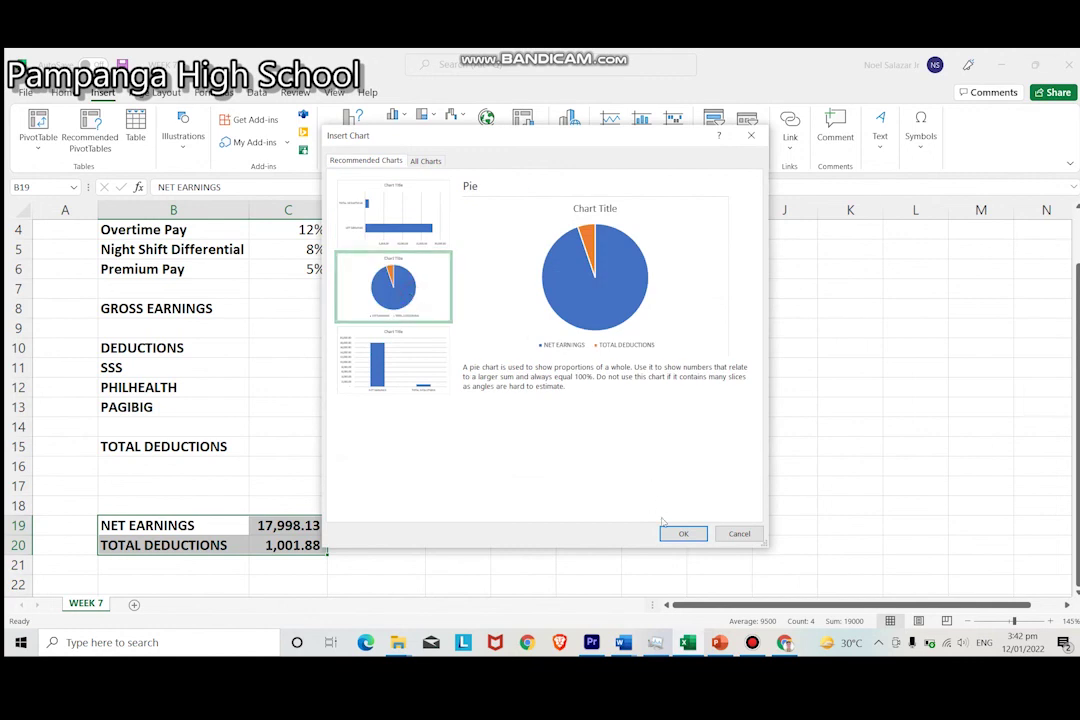
left_click(686, 535)
Move the pie chart beside the table and title it 'Earnings of an Employee'.
scroll(663, 381, "up", 1)
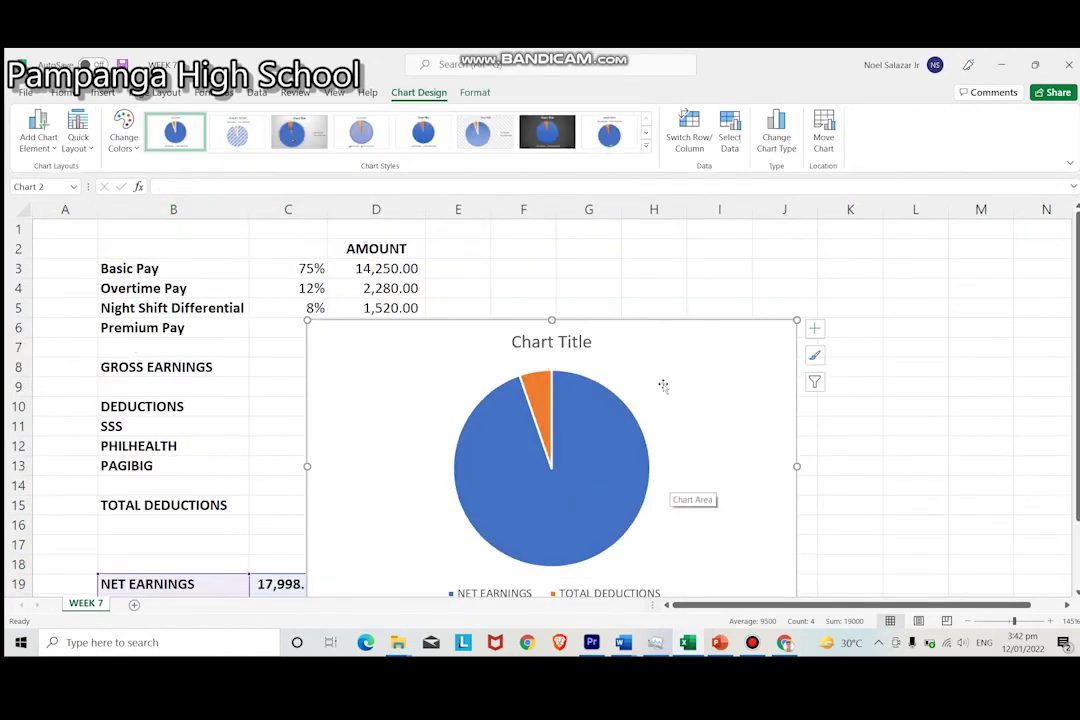
left_click(668, 378)
left_click_drag(773, 331, 895, 270)
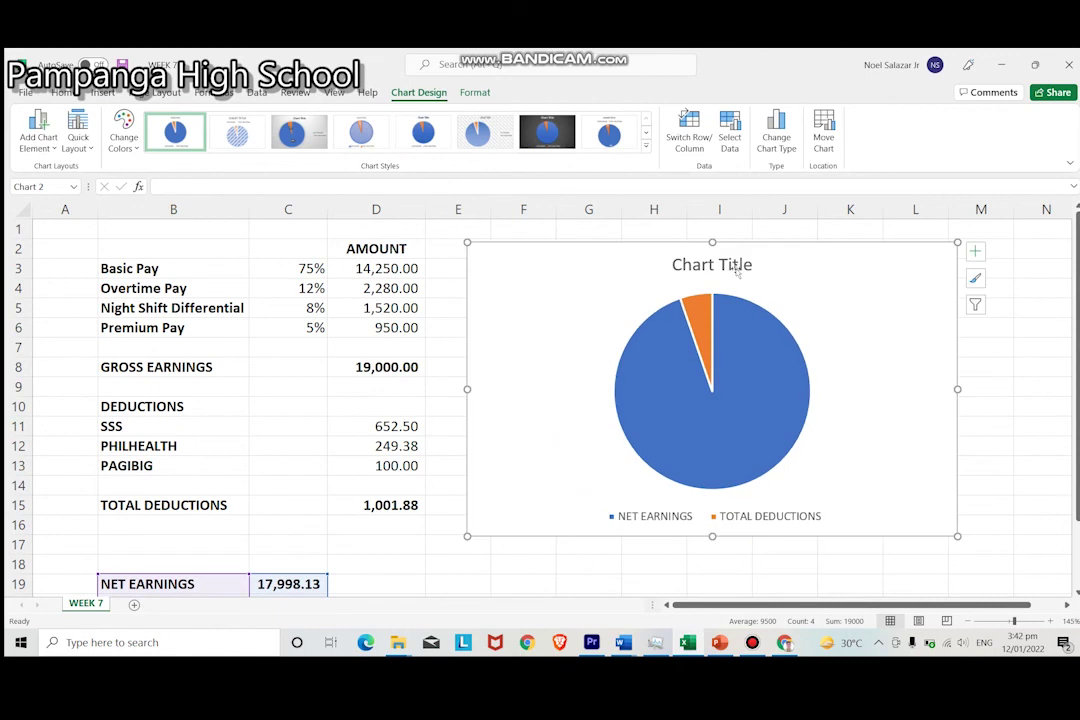
left_click(730, 263)
double_click(730, 263)
double_click(730, 263)
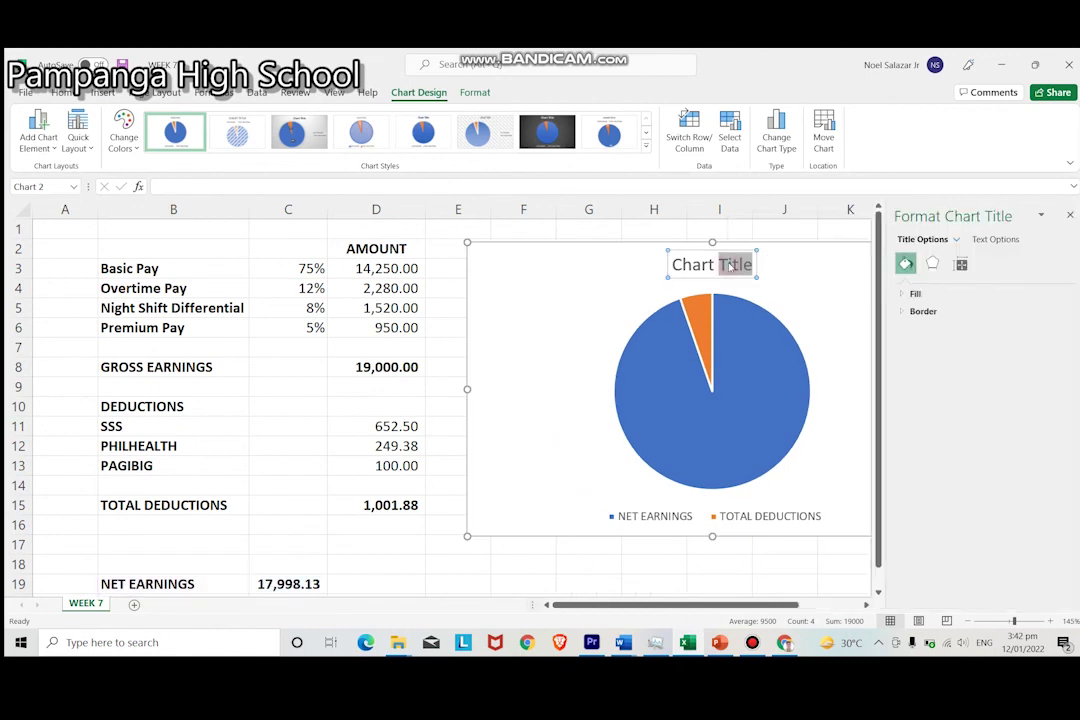
triple_click(727, 263)
type("Earnings of an Employee")
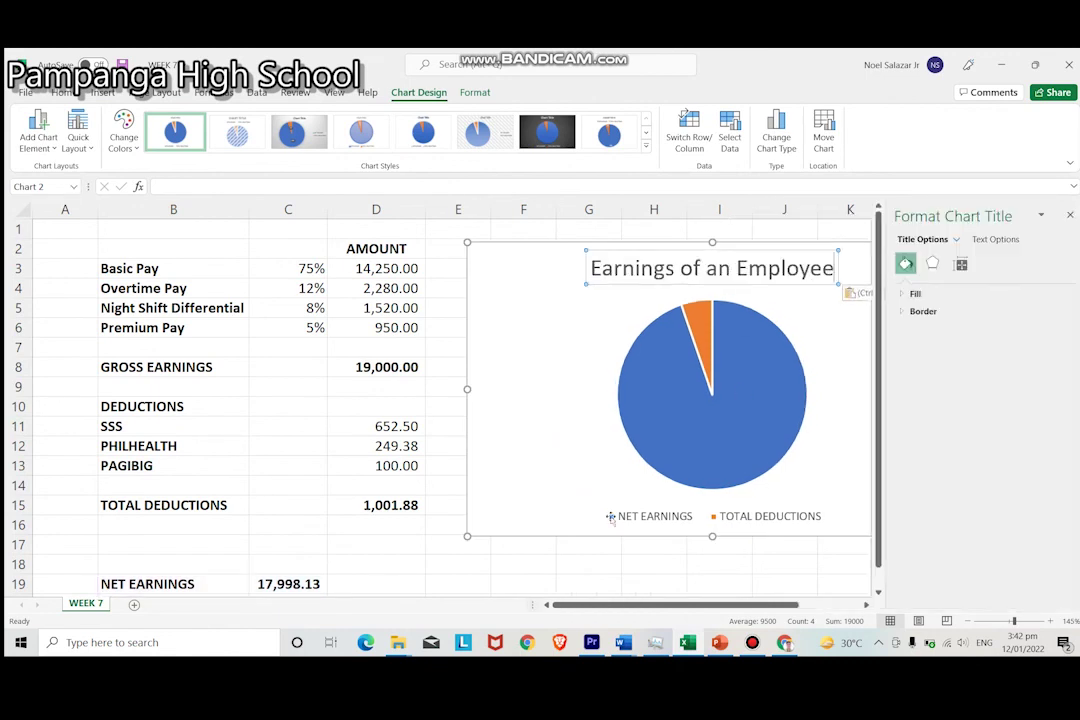
left_click(533, 572)
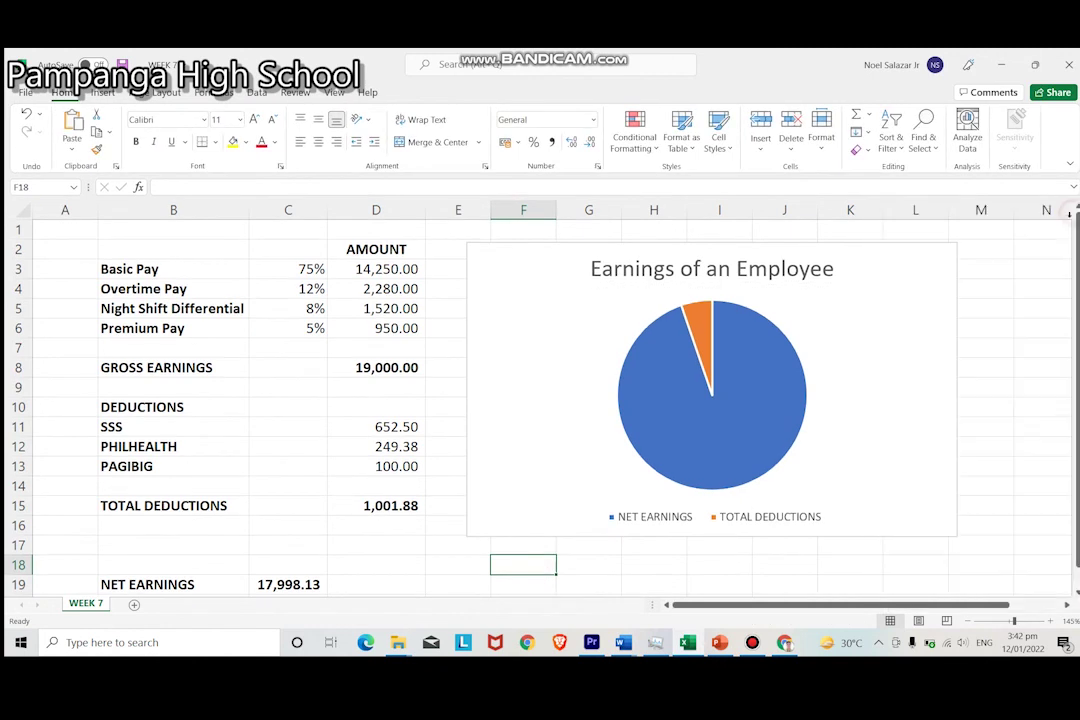
left_click(867, 352)
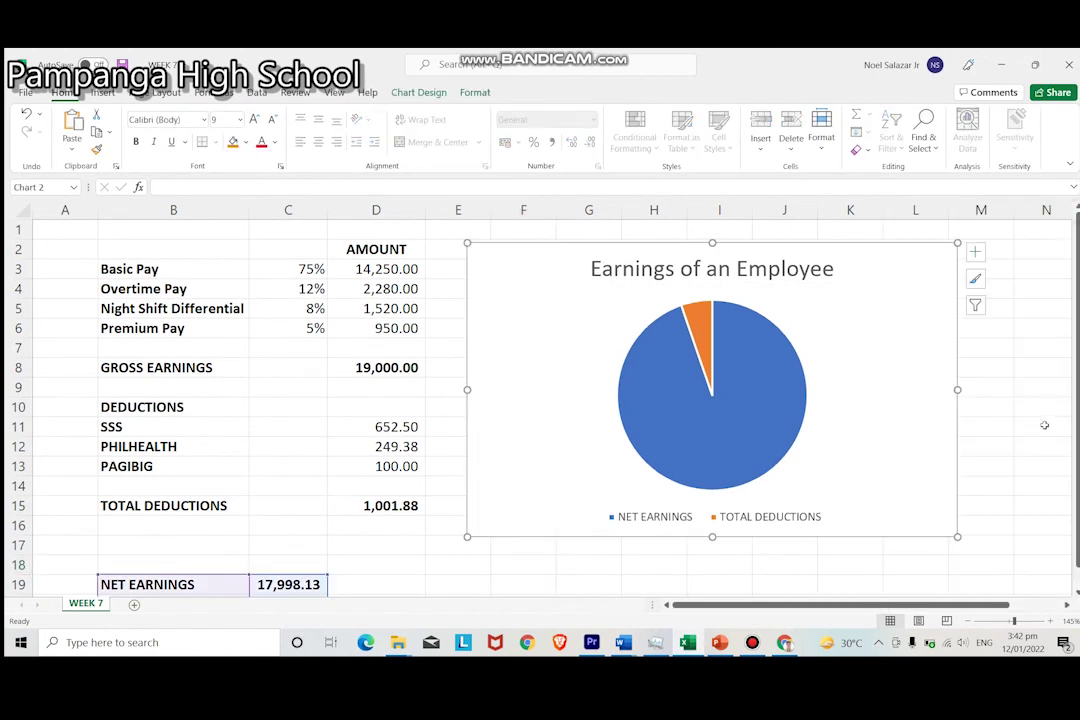